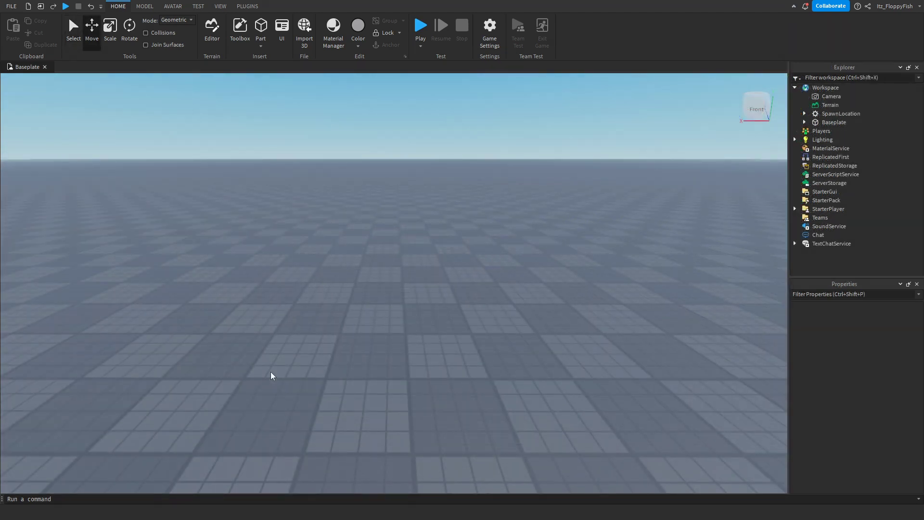
# Step: Insert two block parts and place them apart on the baseplate, one near the camera and the other farther back to its left
pyautogui.click(261, 27)
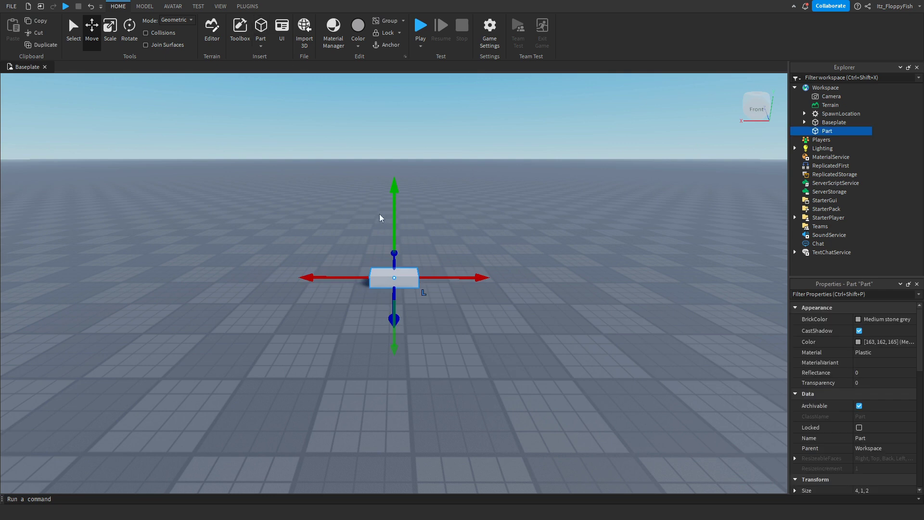
pyautogui.moveTo(407, 281); pyautogui.dragTo(423, 332)
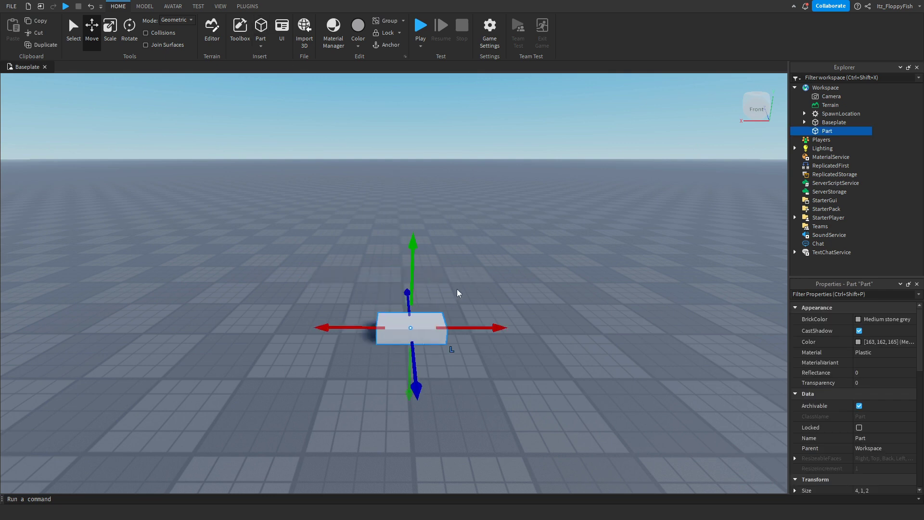
pyautogui.click(338, 313)
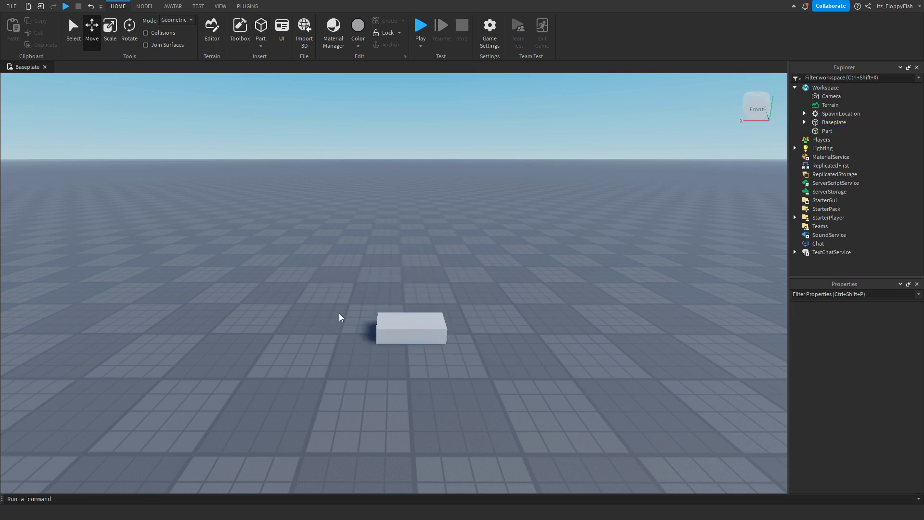
pyautogui.click(262, 26)
pyautogui.moveTo(388, 275); pyautogui.dragTo(243, 288)
pyautogui.click(381, 362)
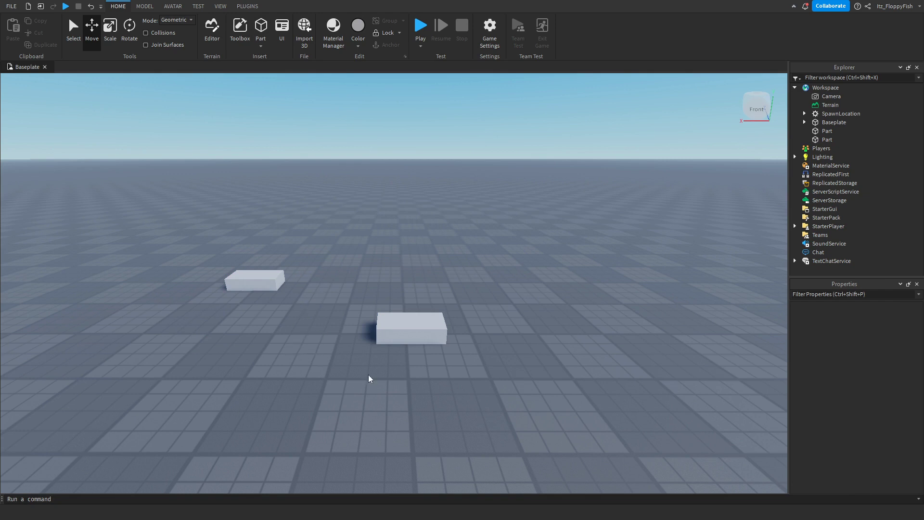
# Step: Add a ProximityPrompt to the part nearer the camera
pyautogui.click(405, 333)
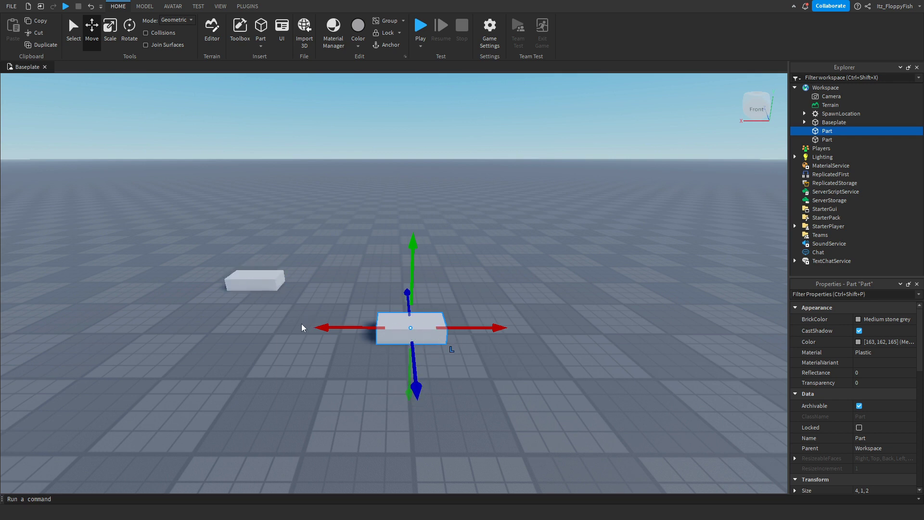
pyautogui.click(285, 316)
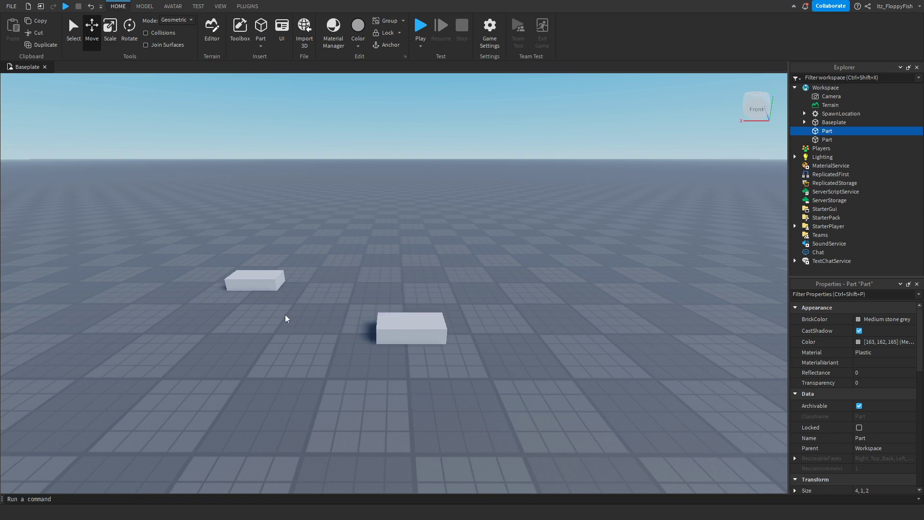
pyautogui.click(431, 320)
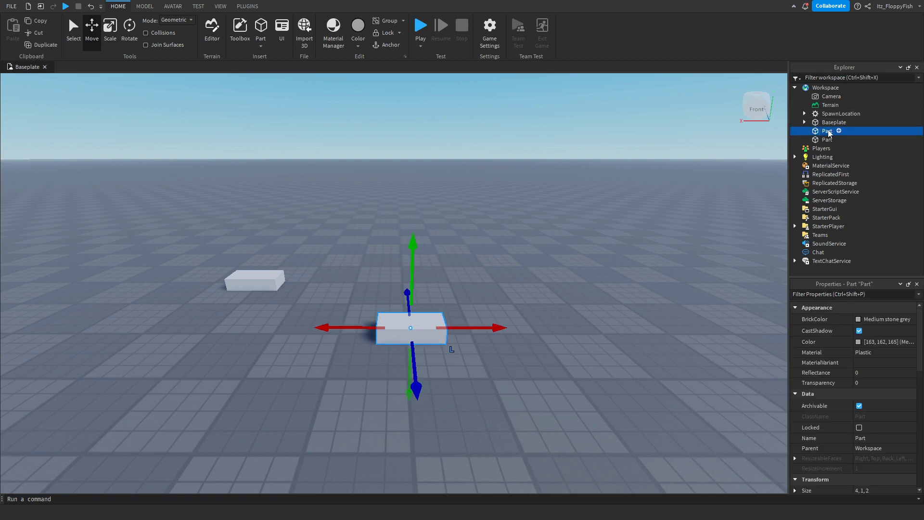
pyautogui.click(838, 131)
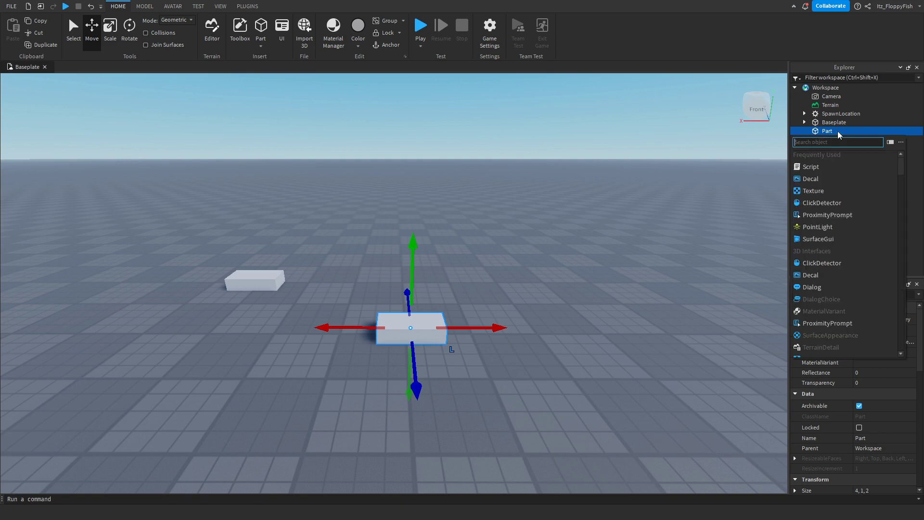
pyautogui.click(832, 215)
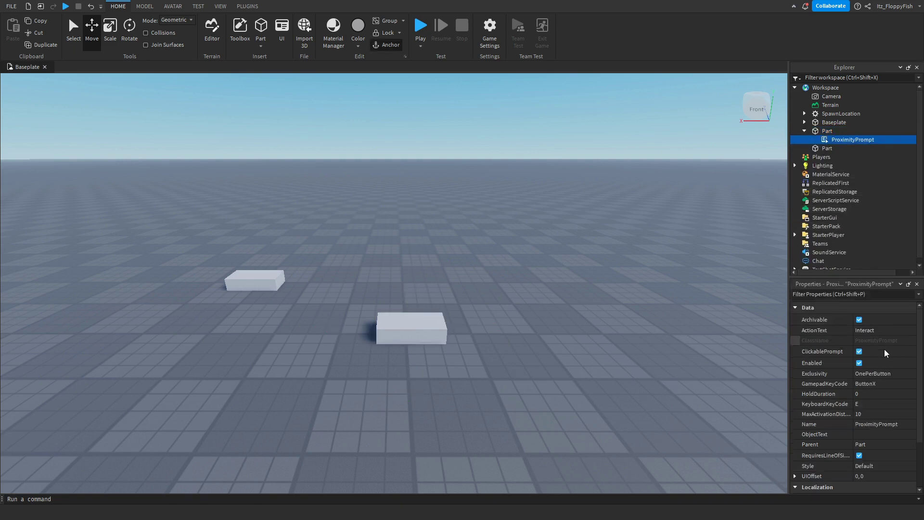
# Step: Set the ProximityPrompt's HoldDuration to 1, then clear the selection
pyautogui.click(875, 394)
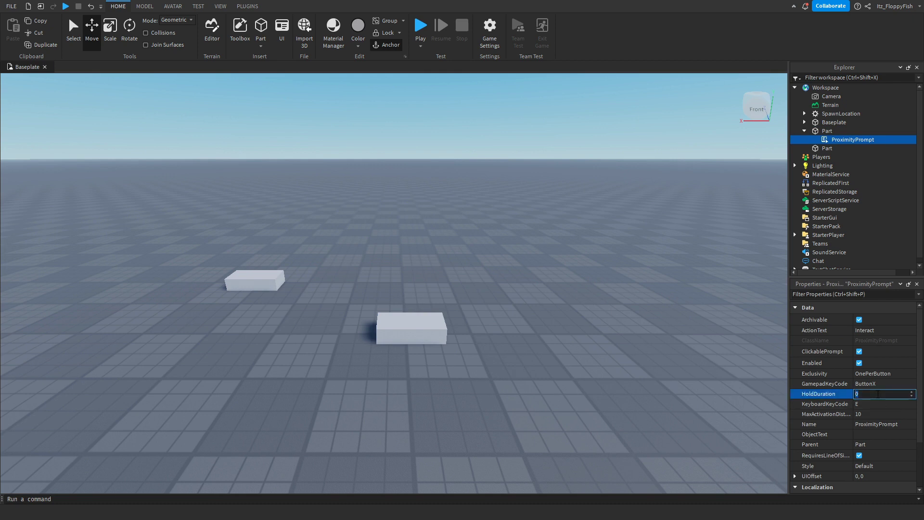
pyautogui.write('1')
pyautogui.press('Return')
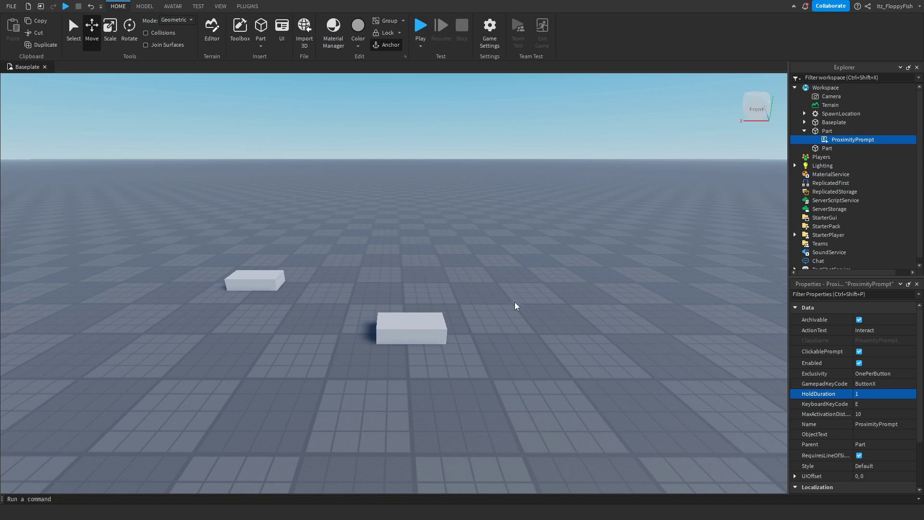
pyautogui.moveTo(515, 302); pyautogui.dragTo(516, 306, button='right')
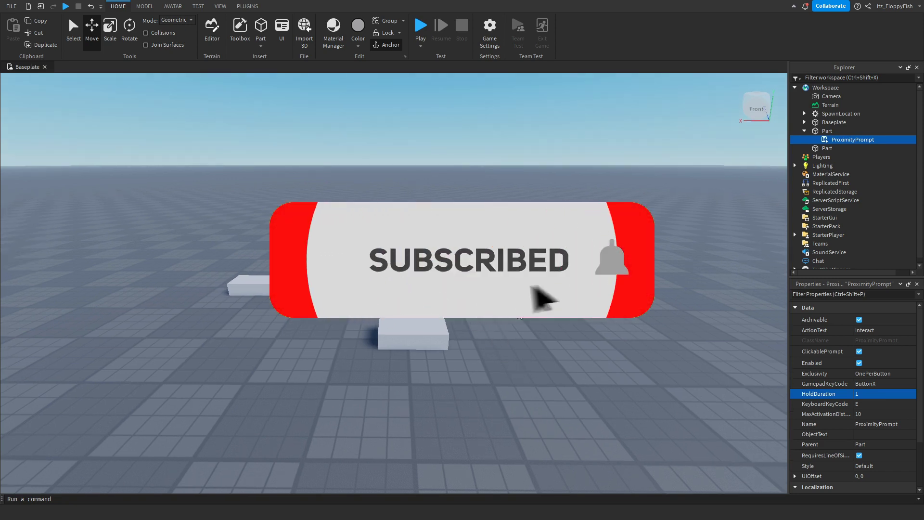
pyautogui.rightClick(518, 316)
pyautogui.click(505, 303)
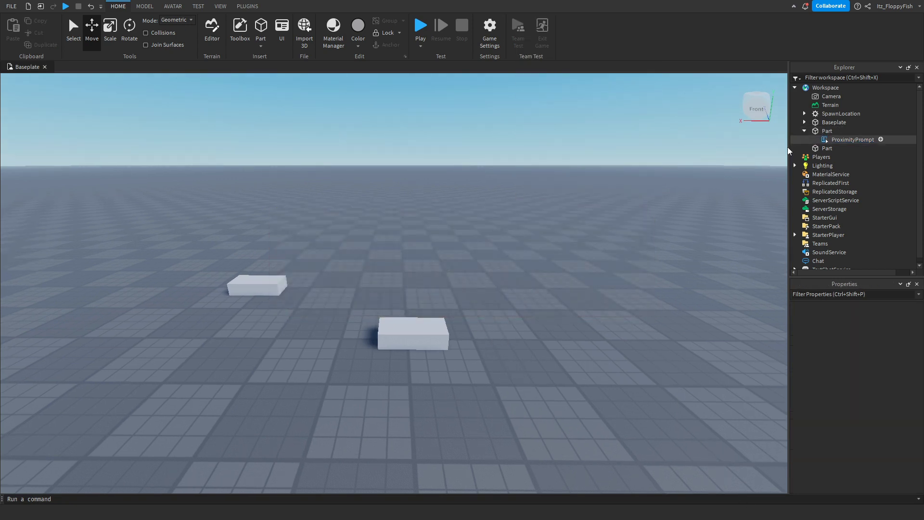
# Step: Rename the farther part, the one without the ProximityPrompt, as Block and deselect it
pyautogui.click(297, 301)
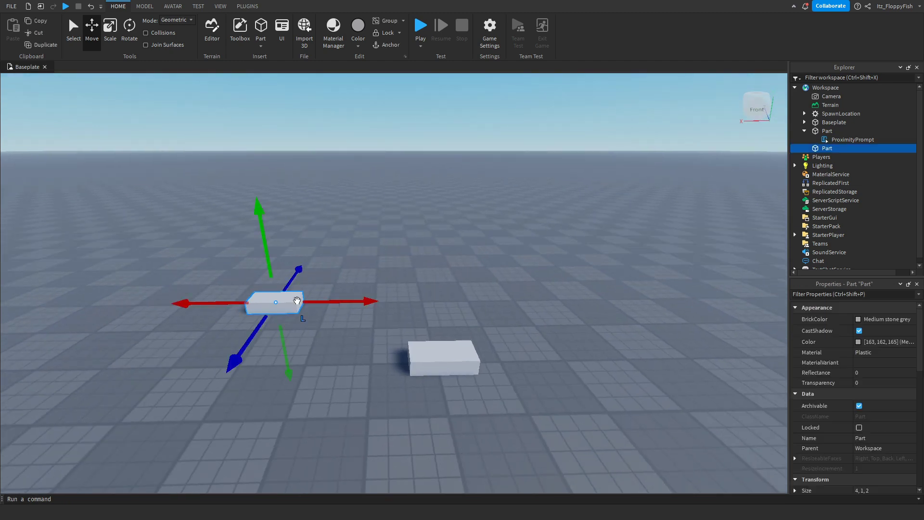
pyautogui.moveTo(379, 295); pyautogui.dragTo(377, 295, button='right')
pyautogui.press('w')
pyautogui.press('a')
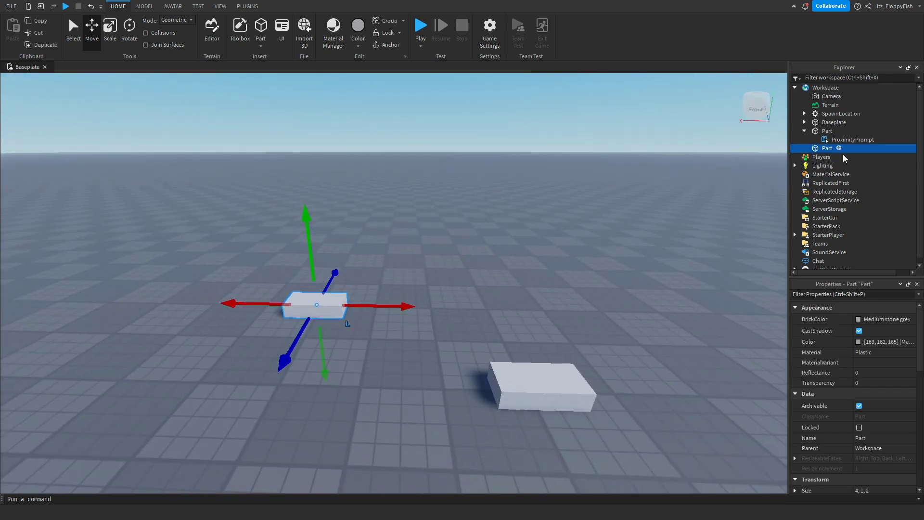
pyautogui.click(873, 436)
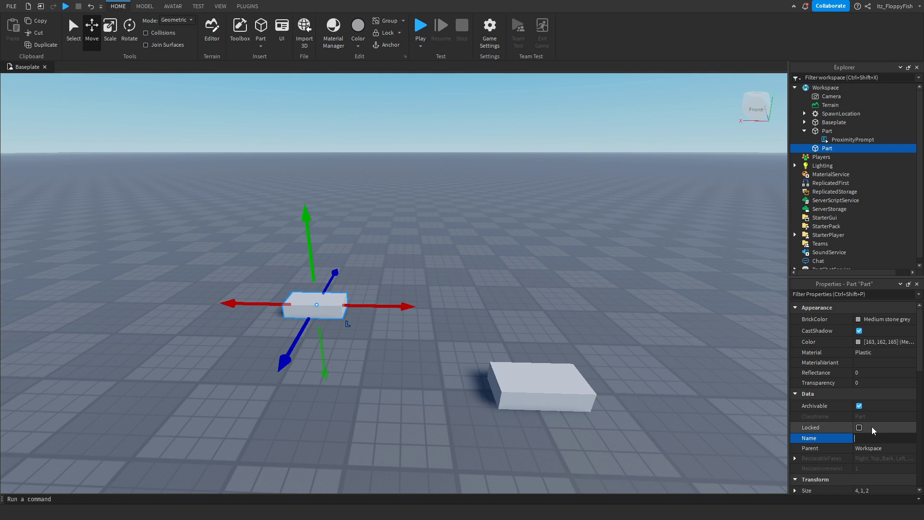
pyautogui.write('Block')
pyautogui.press('Return')
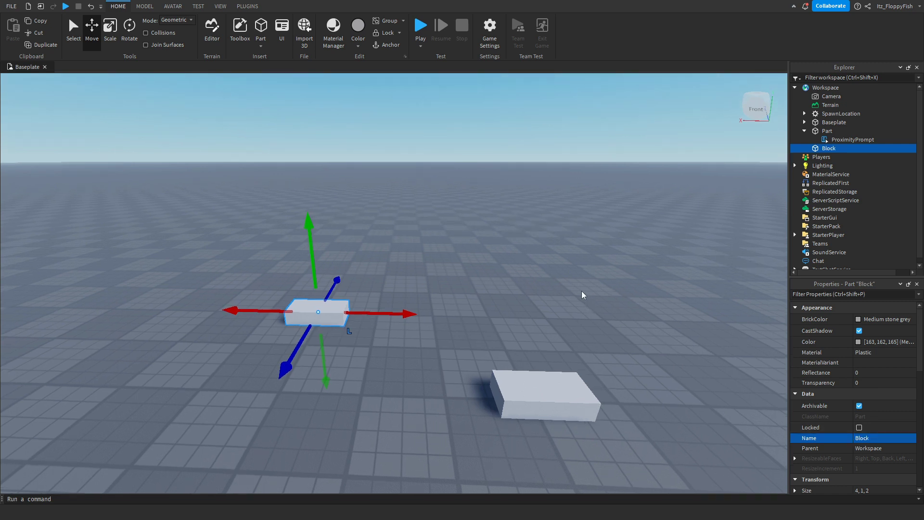
pyautogui.moveTo(559, 270); pyautogui.dragTo(546, 257, button='middle')
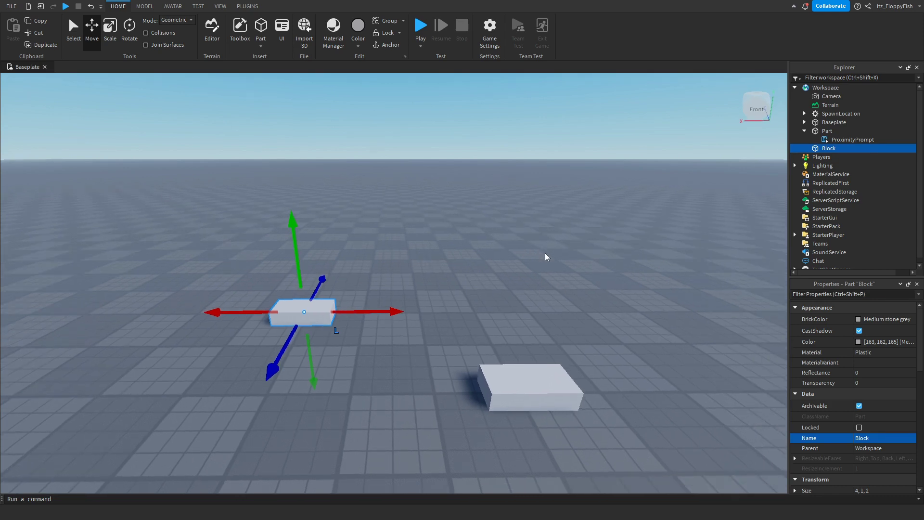
pyautogui.click(538, 252)
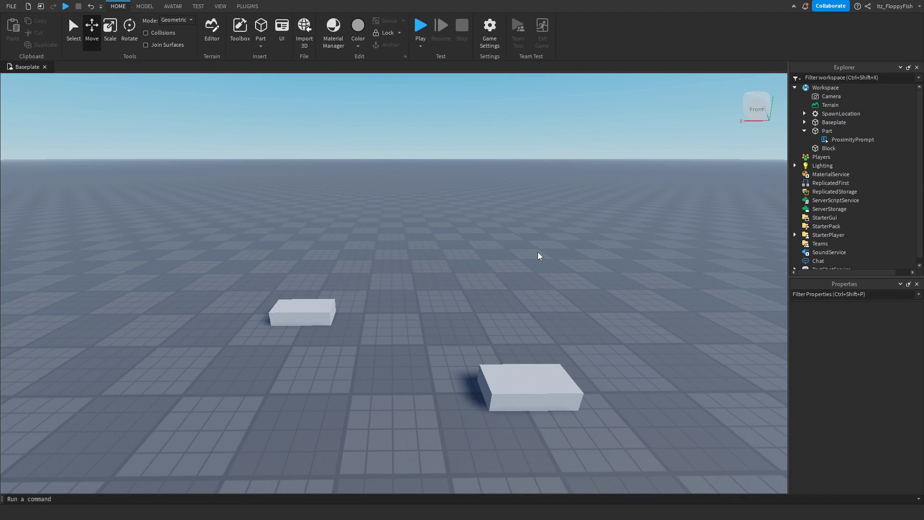
pyautogui.moveTo(538, 252); pyautogui.dragTo(534, 248, button='right')
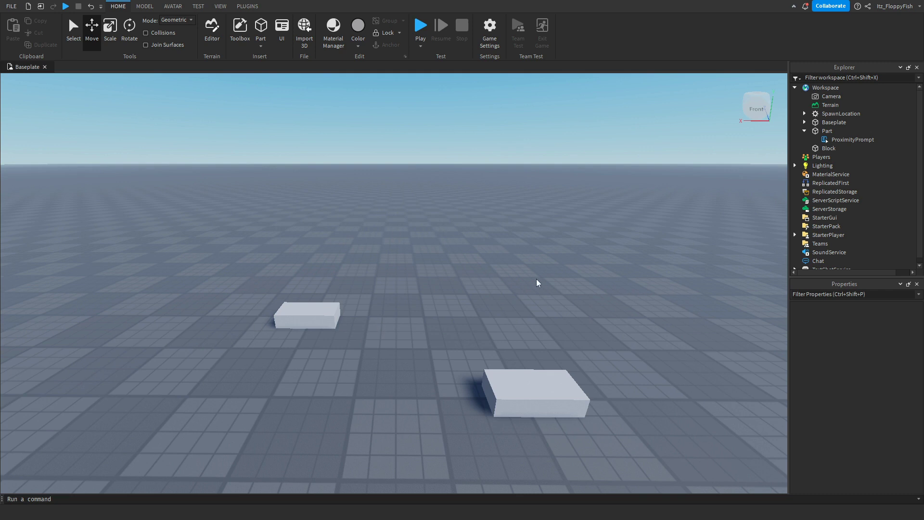
# Step: Add a Script to the part that holds the ProximityPrompt
pyautogui.click(515, 385)
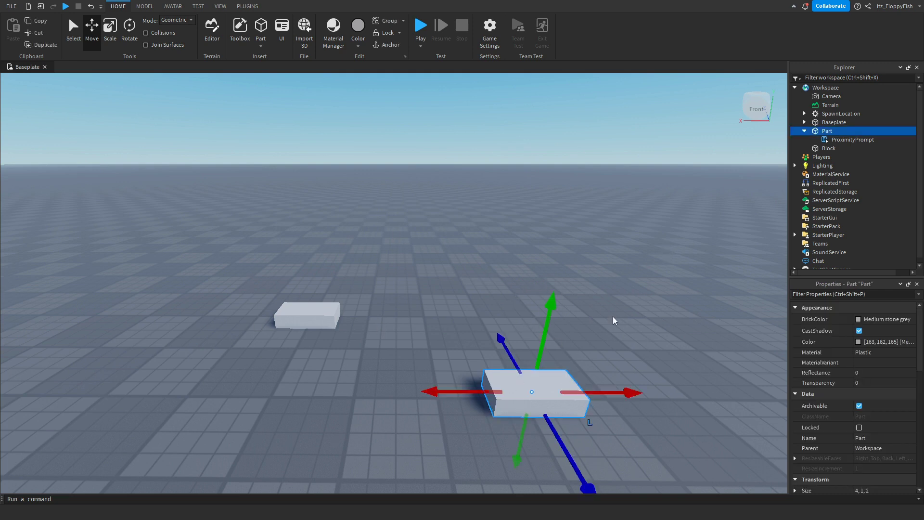
pyautogui.click(839, 131)
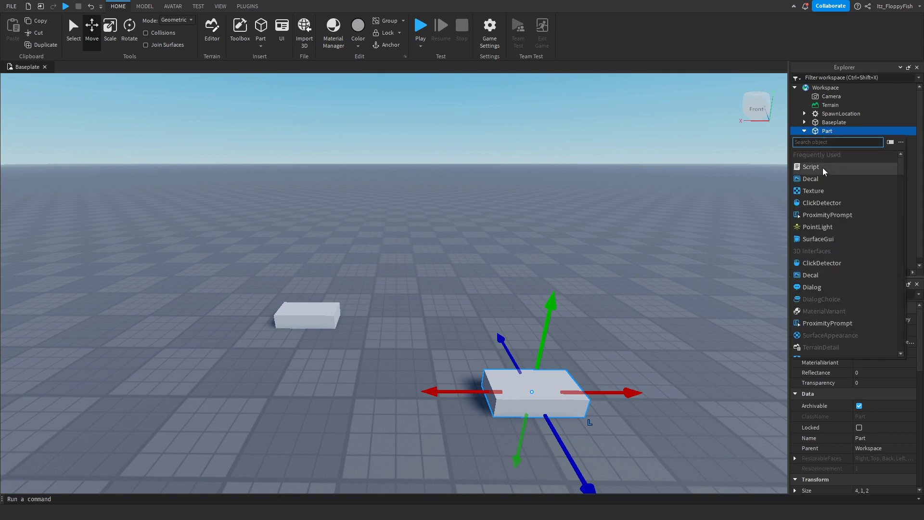
pyautogui.click(822, 168)
pyautogui.click(559, 187)
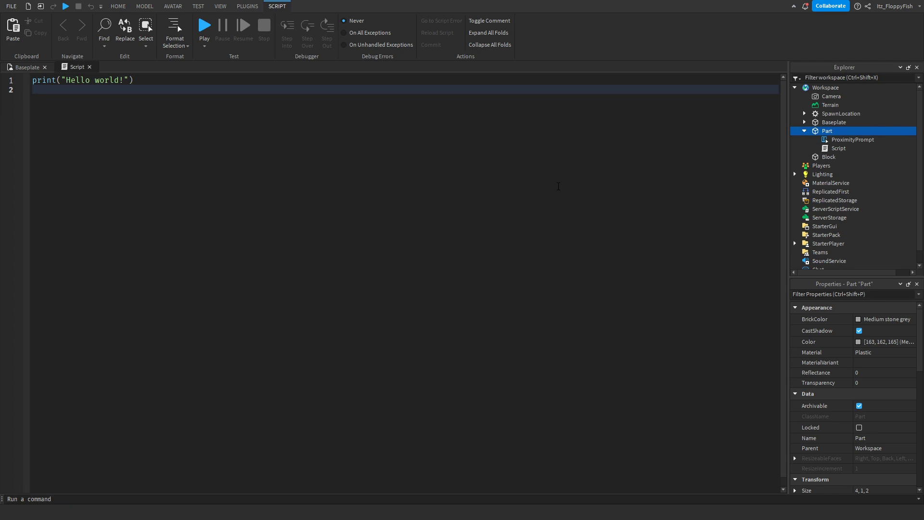
# Step: Replace the default code with a ProximityPrompt.Triggered handler making Workspace.YourPartName transparent and non-collidable after wait(0.1), disabling the prompt, and reversing everything after wait(2)
pyautogui.hotkey('ctrl', 'a')
pyautogui.press('BackSpace')
pyautogui.write('local ProximityPrompt = script.Parent.ProximityPrompt local Part = game.Workspace.Block -- Change "YourPartName" to whatever part you want to open when a player clicks E ProximityPrompt.Triggered:Connect(function(Player) \twait(0.1) -- Here you can change the amount of time the script waits until the part changes after clicking E. \tPart.CanCollide = false \tPart.Transparency = 1 -- You are able to adjust how transparent the part is when it is clicked here \tProximityPrompt.Enabled = false -- This disables the E button so that players cant click E when the part is open \twait(2) -- Here you can change the amount of time the part will be open for before it closes again \tPart.CanCollide = true \tPart.Transparency = 0 -- You are able to adjust how transparent the part is when it is changed back here \tProximityPrompt.Enabled = true -- This reenables the E button so players can click it again end)')
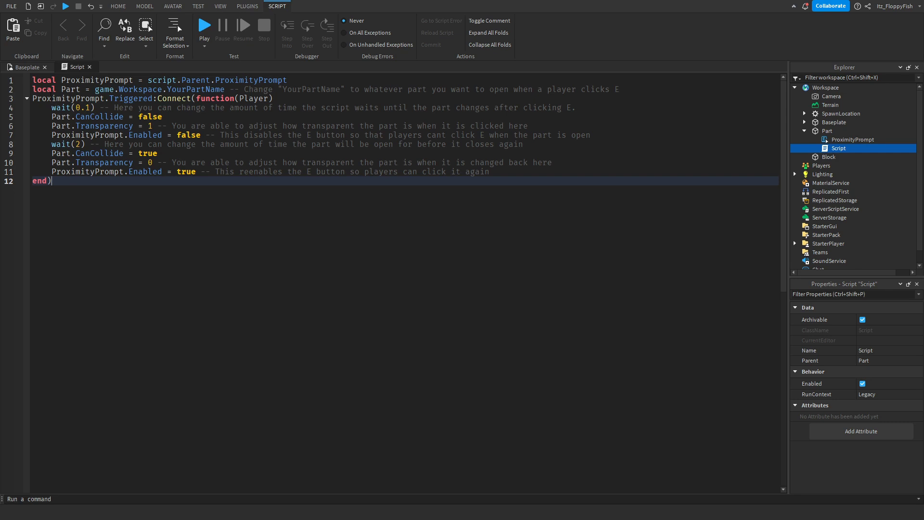
# Step: Replace the YourPartName placeholder in the script's Part variable with Block, the name of the target part
pyautogui.doubleClick(195, 90)
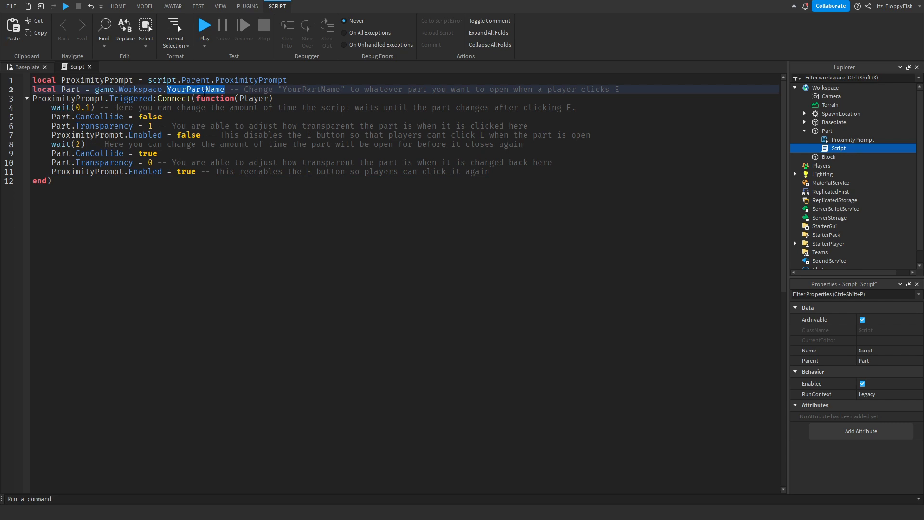
pyautogui.click(27, 67)
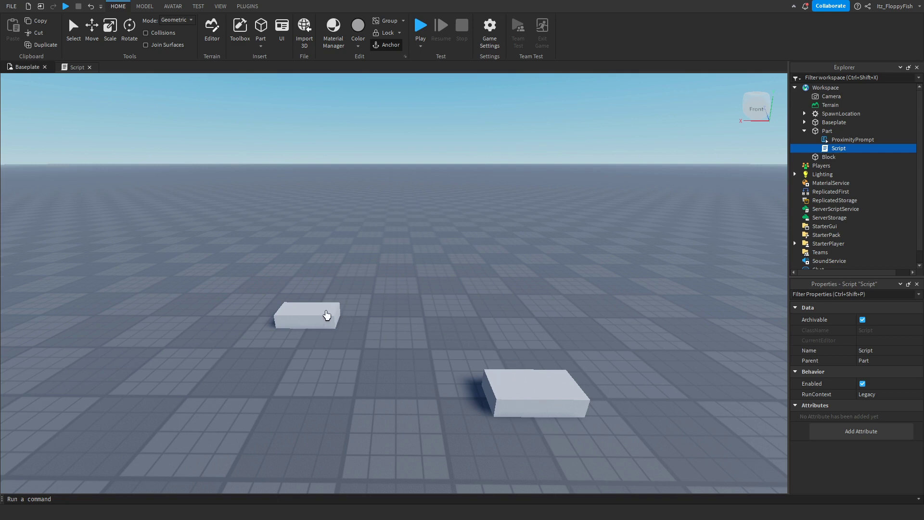
pyautogui.click(830, 157)
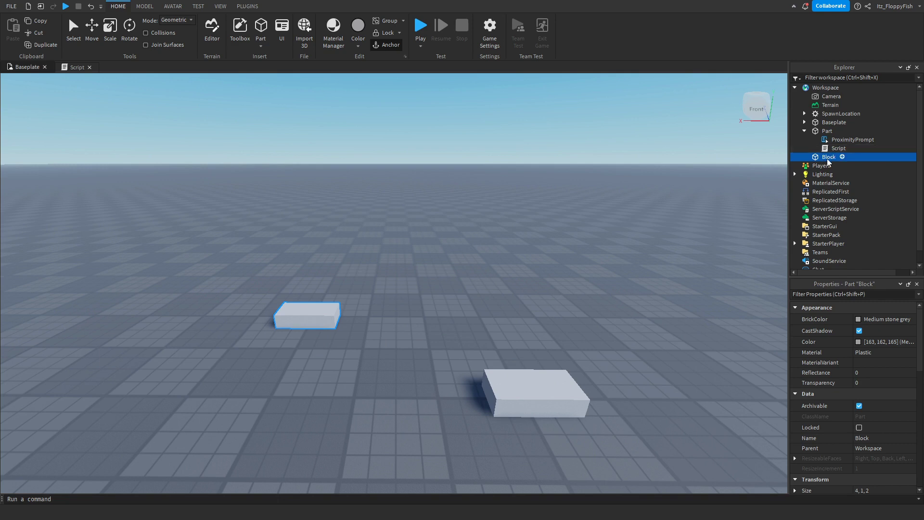
pyautogui.doubleClick(838, 148)
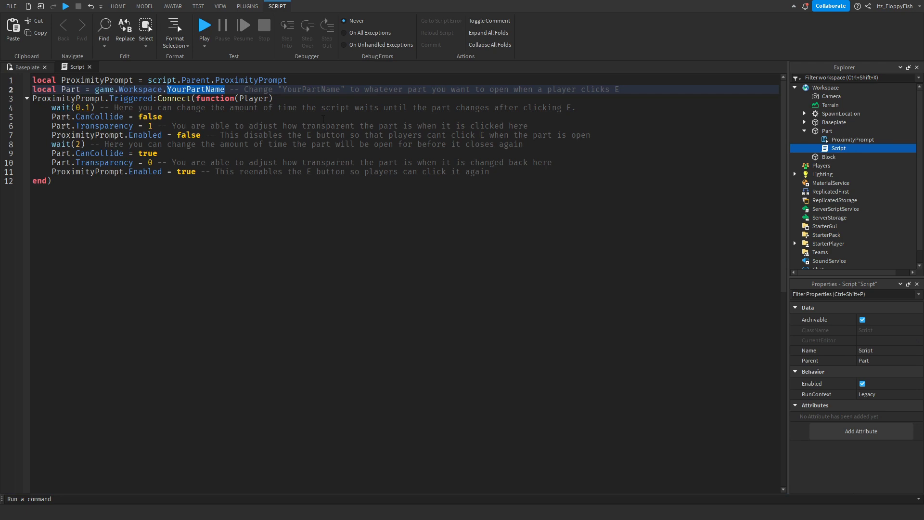
pyautogui.write('Block')
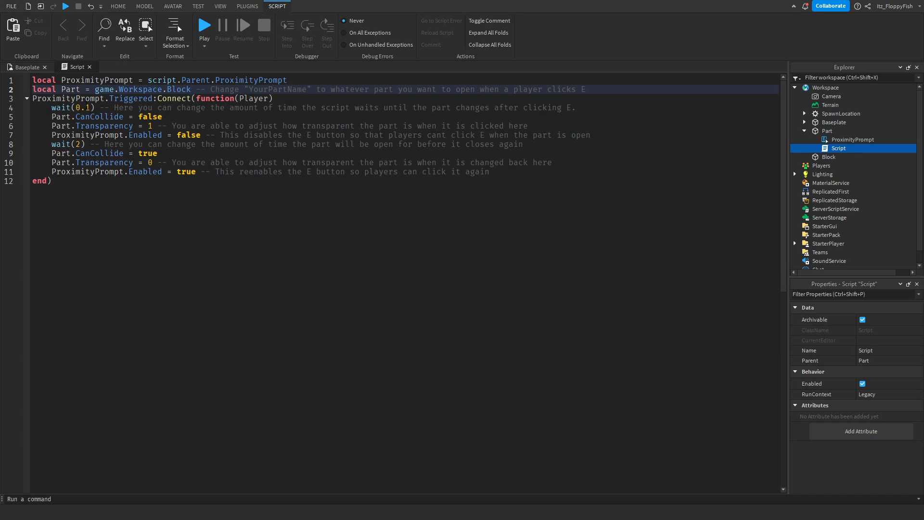
# Step: Review the script's wait times and its CanCollide, Transparency and ProximityPrompt.Enabled lines for opening and closing the part
pyautogui.click(90, 107)
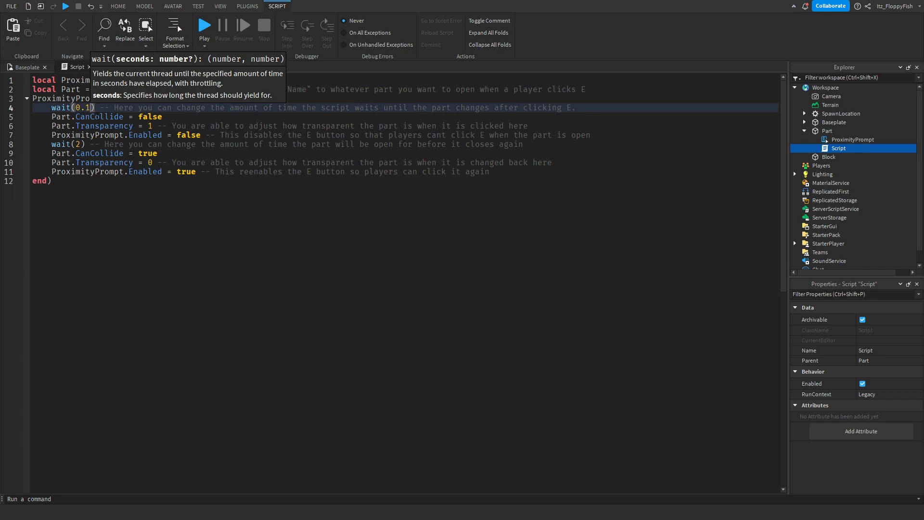
pyautogui.click(75, 116)
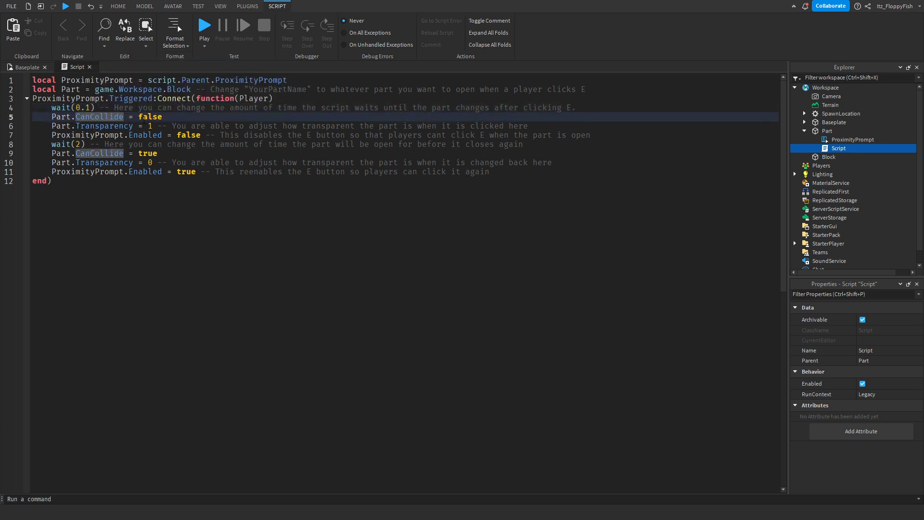
pyautogui.press('Down')
pyautogui.press('Down')
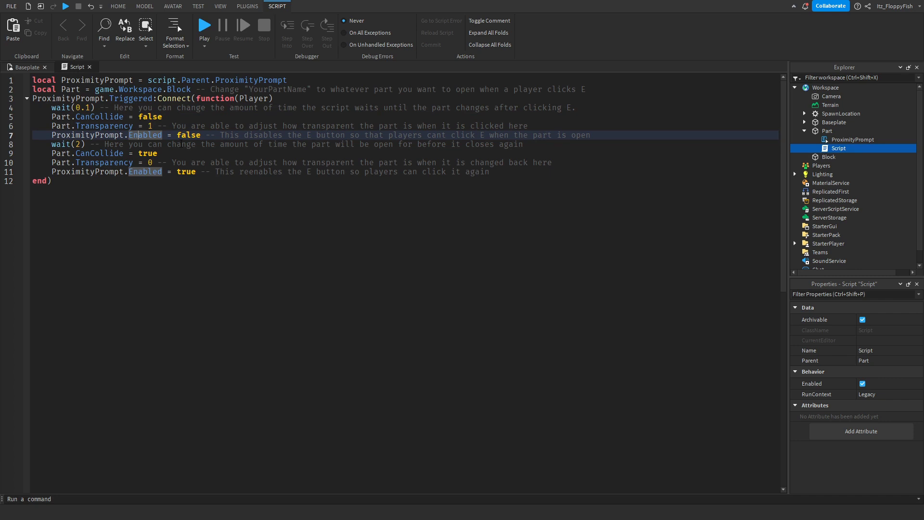
pyautogui.click(71, 145)
pyautogui.click(78, 145)
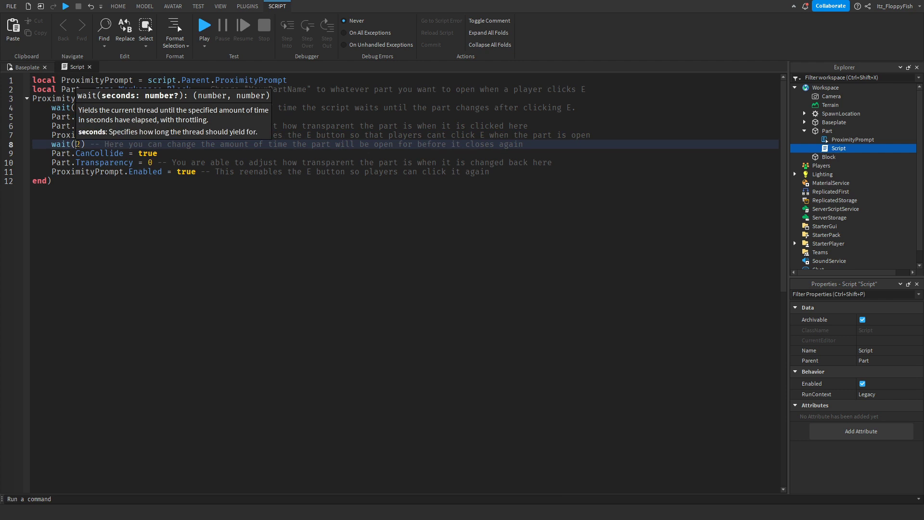
pyautogui.click(96, 153)
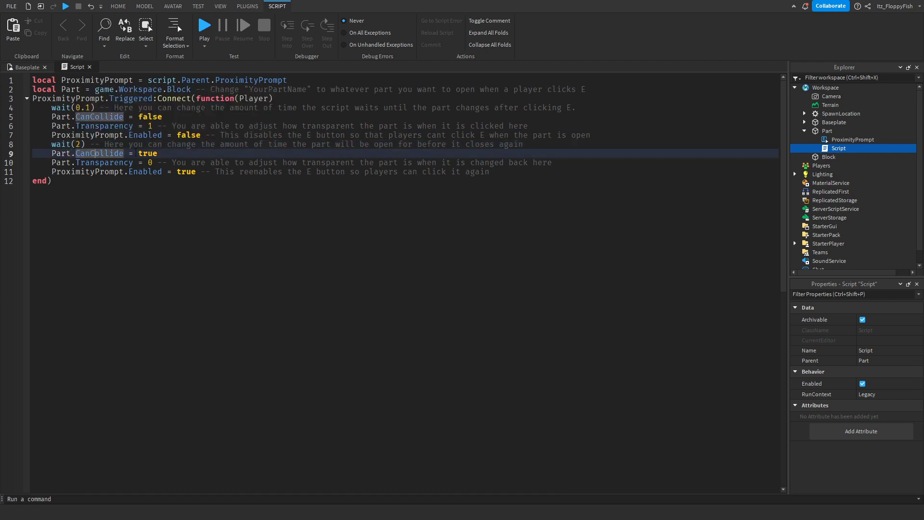
pyautogui.click(143, 153)
pyautogui.click(102, 163)
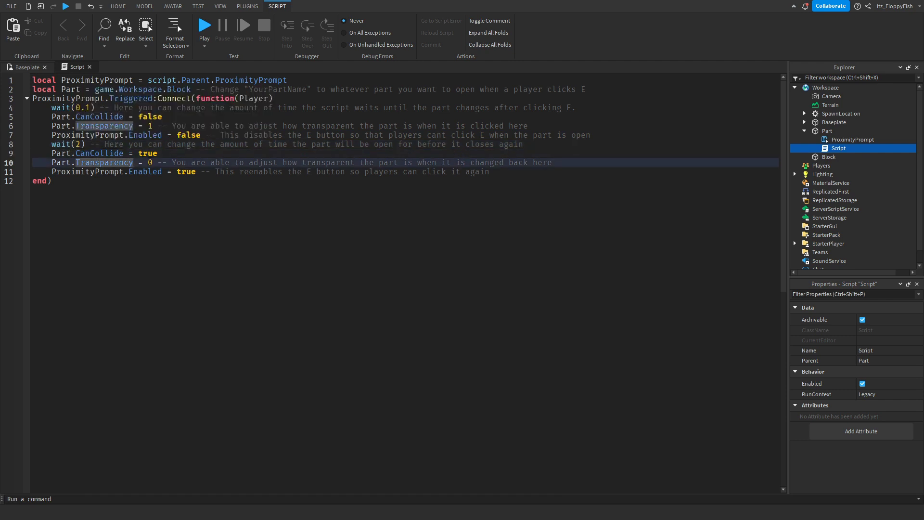
# Step: Review the line that re-enables the ProximityPrompt and the wait(2) line that sets how long the part stays open
pyautogui.press('Down')
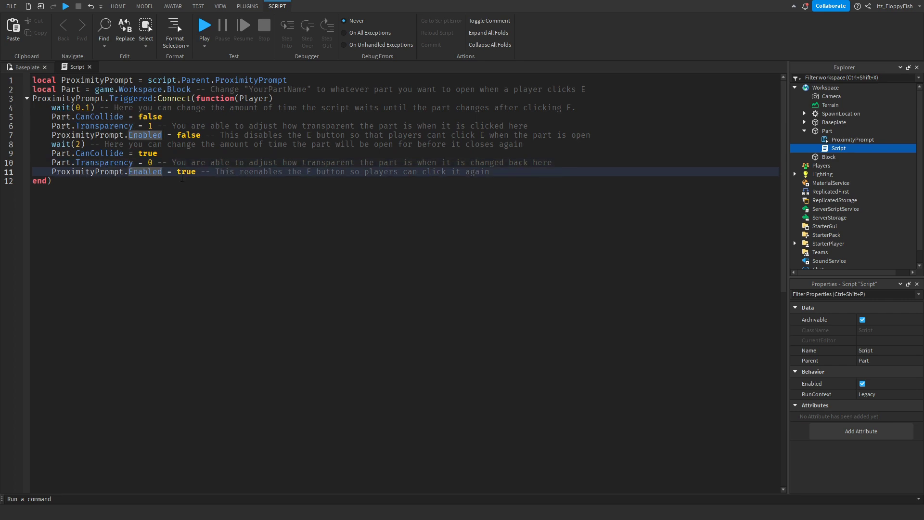
pyautogui.click(81, 144)
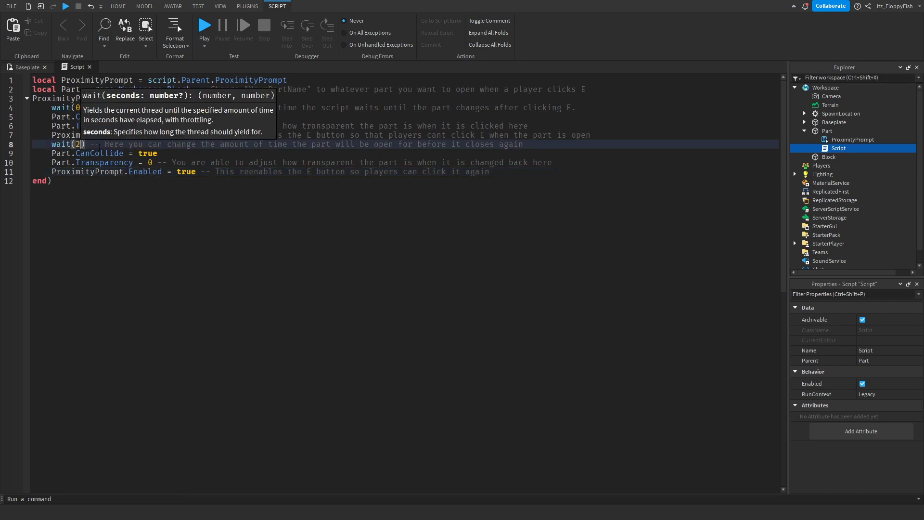
pyautogui.click(109, 181)
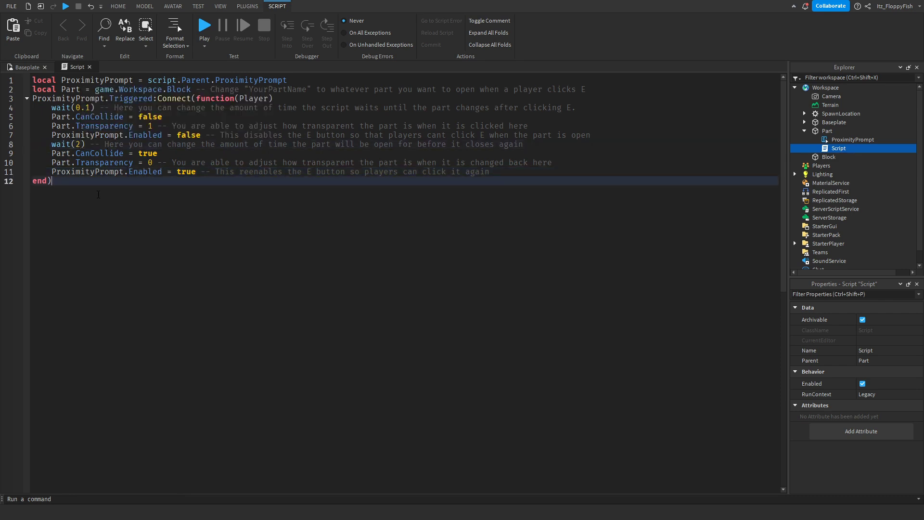
pyautogui.click(81, 144)
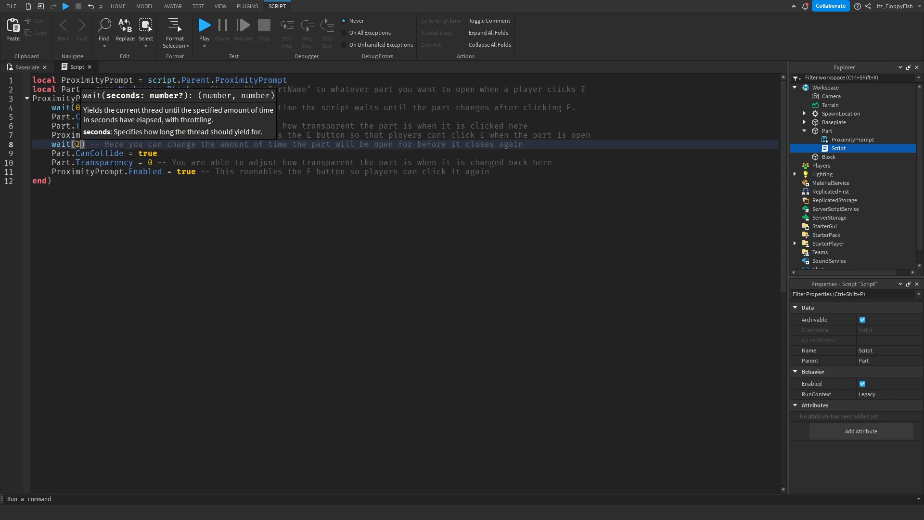
pyautogui.press('Down')
pyautogui.press('Down')
pyautogui.press('Down')
pyautogui.press('Down')
pyautogui.press('Up')
pyautogui.press('Up')
pyautogui.press('Up')
pyautogui.press('Up')
# Step: Try 120 seconds as the wait before the part closes, then restore the value to 2
pyautogui.press('BackSpace')
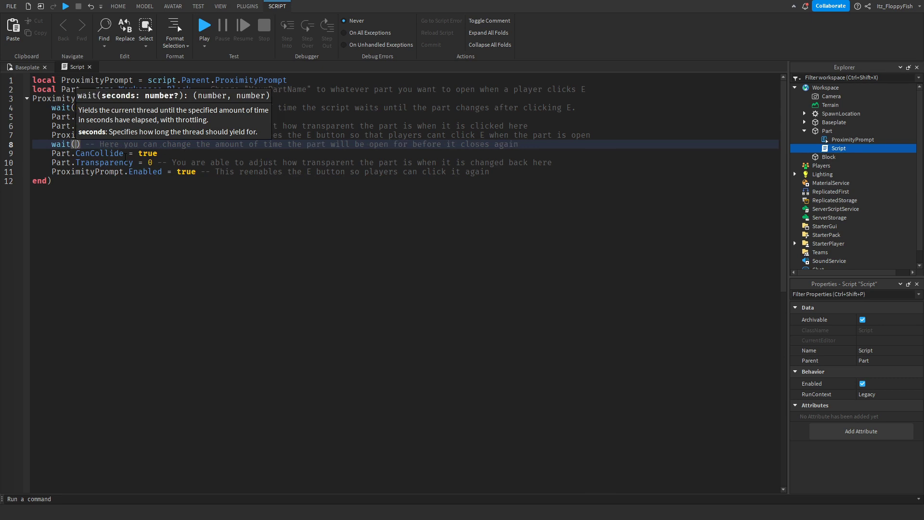
pyautogui.write('120')
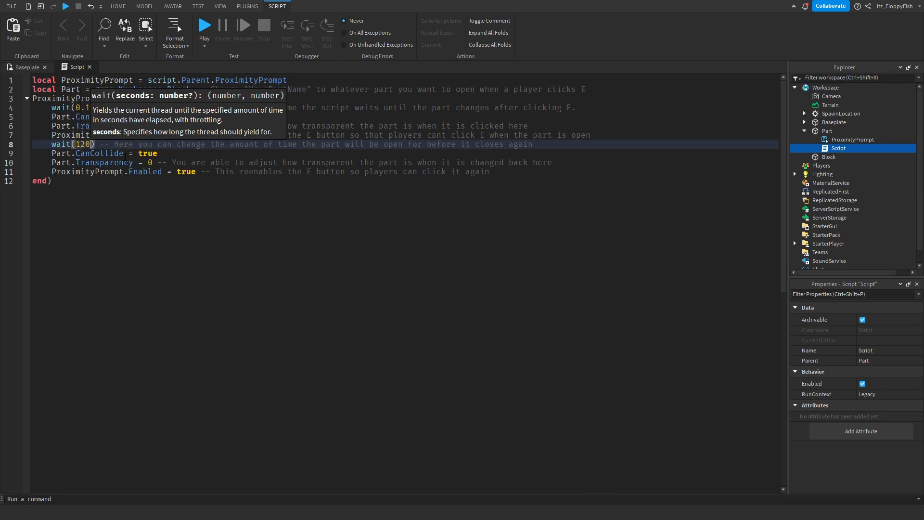
pyautogui.press('BackSpace')
pyautogui.press('BackSpace')
pyautogui.press('BackSpace')
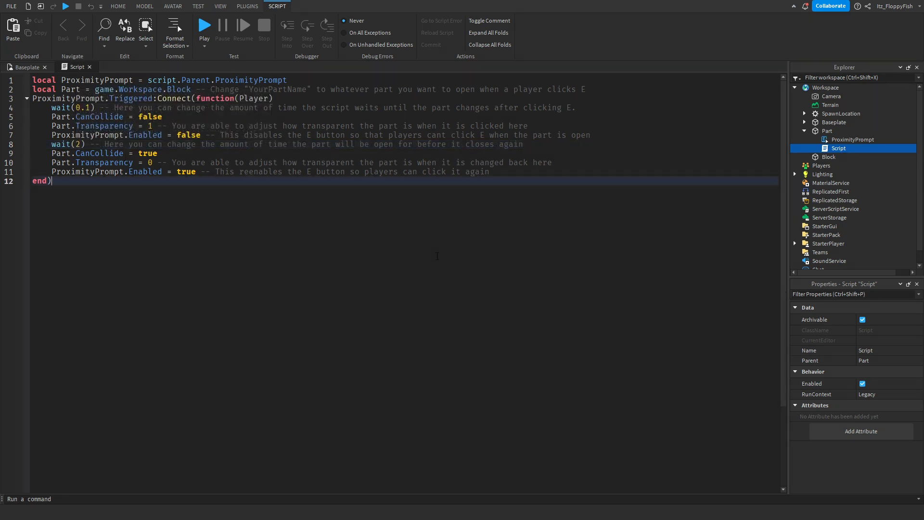
# Step: Close the script, select the prompt part and Block together in the viewport to check them, and clear the selection
pyautogui.click(89, 67)
pyautogui.click(199, 221)
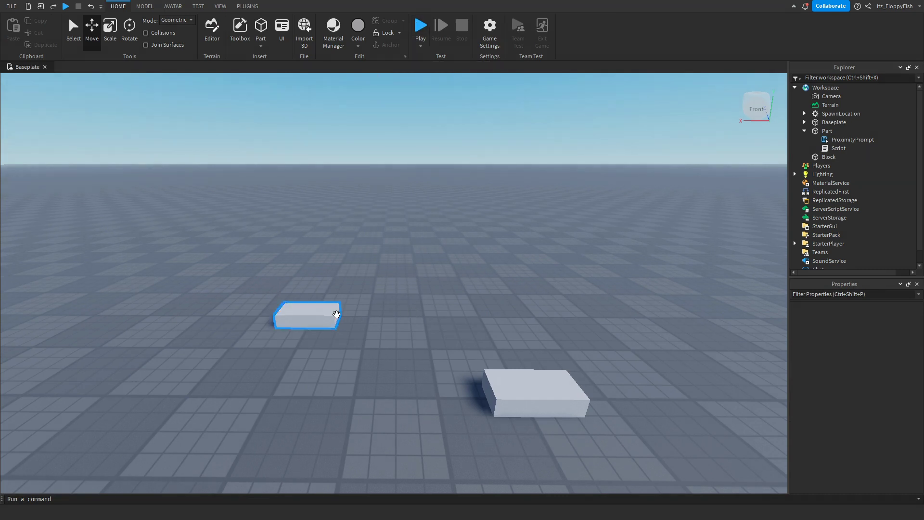
pyautogui.click(306, 315)
pyautogui.keyDown('ctrl'); pyautogui.click(559, 378); pyautogui.keyUp('ctrl')
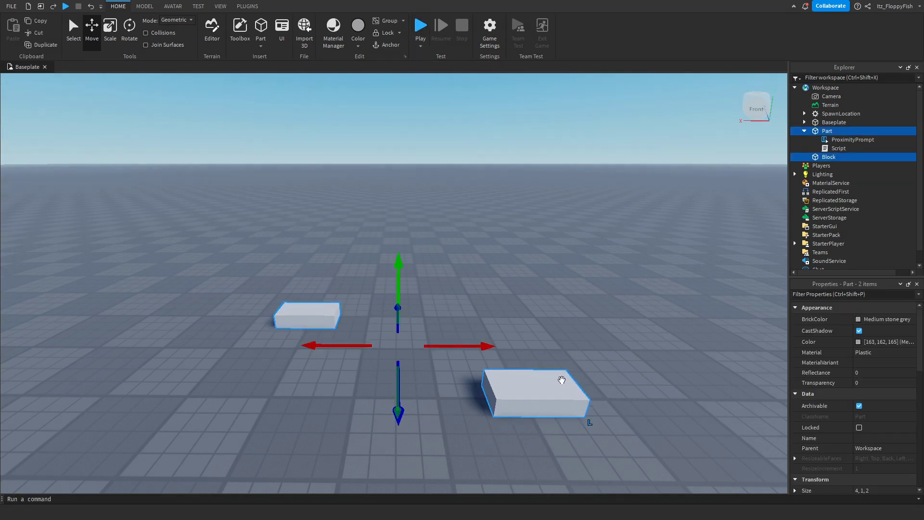
pyautogui.click(411, 191)
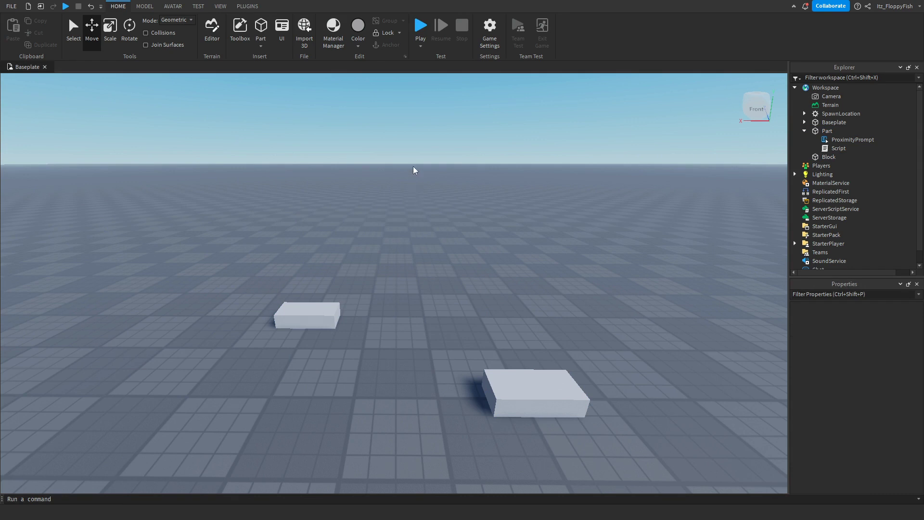
# Step: Start a playtest and walk the character up to the part holding the ProximityPrompt
pyautogui.click(420, 29)
pyautogui.press('w')
pyautogui.moveTo(478, 353); pyautogui.dragTo(479, 355, button='right')
pyautogui.press('a')
pyautogui.moveTo(456, 326); pyautogui.dragTo(455, 326, button='right')
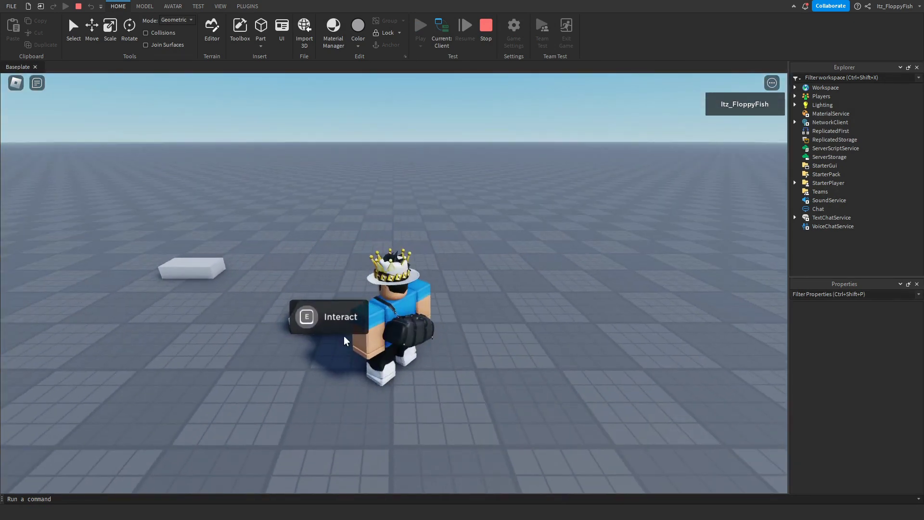
pyautogui.moveTo(366, 391); pyautogui.dragTo(366, 391, button='right')
# Step: Trigger the Interact prompt and watch whether Block opens and closes
pyautogui.press('e')
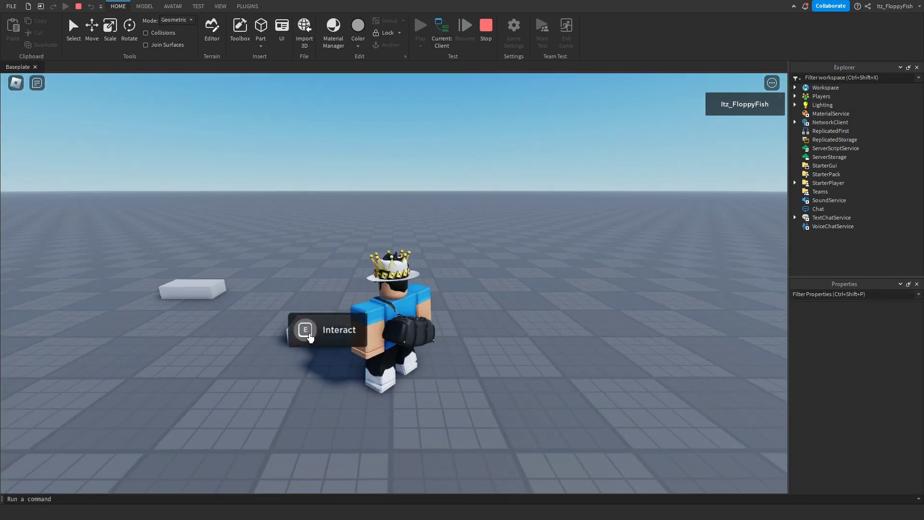
pyautogui.click(307, 332)
pyautogui.press('e')
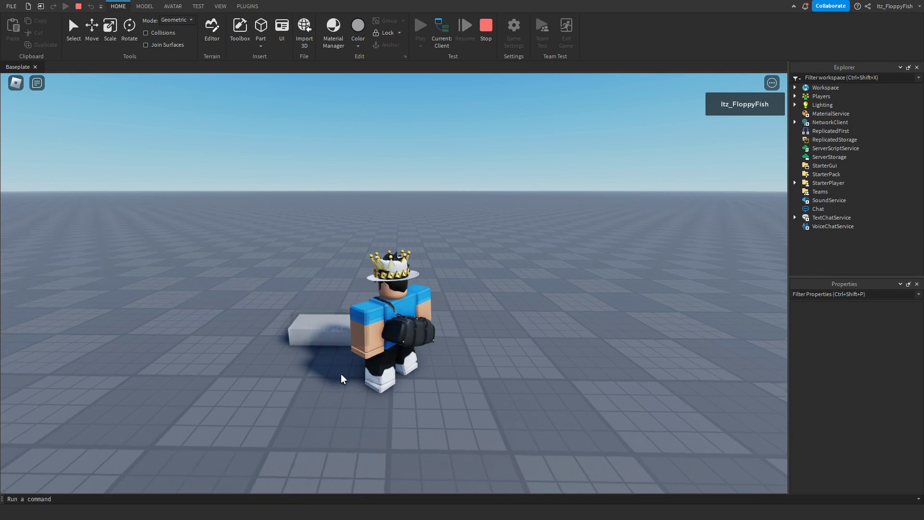
pyautogui.moveTo(341, 373); pyautogui.dragTo(341, 374, button='right')
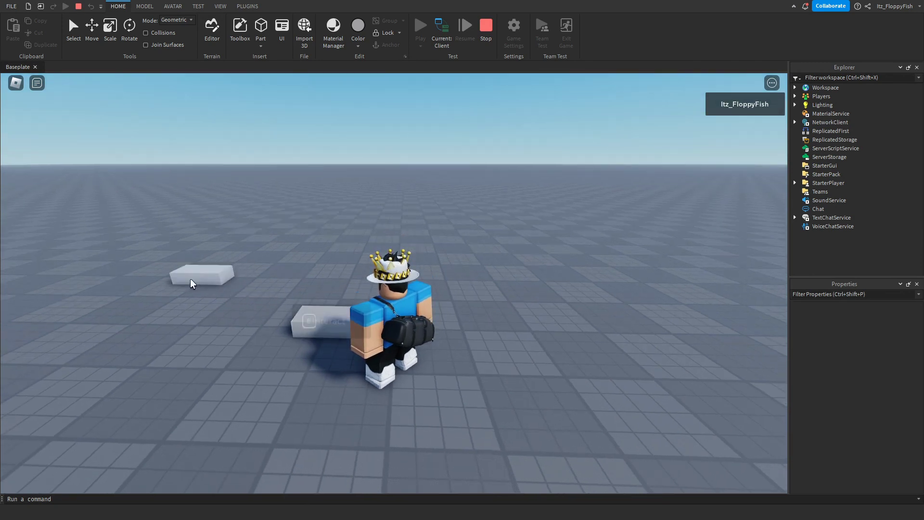
# Step: Trigger the prompt again during the playtest and move the character around Block's location to test its collision
pyautogui.press('a')
pyautogui.press('w')
pyautogui.moveTo(334, 335)
pyautogui.mouseDown(button='right')
pyautogui.moveTo(318, 329)
pyautogui.moveTo(328, 326)
pyautogui.mouseUp(button='right')
pyautogui.press('w')
pyautogui.press('a')
pyautogui.press('s')
pyautogui.press('d')
pyautogui.press('e')
pyautogui.press('w')
pyautogui.press('a')
pyautogui.press('w')
pyautogui.press('s')
pyautogui.press('w')
pyautogui.moveTo(373, 359); pyautogui.dragTo(425, 363, button='right')
pyautogui.press('a')
pyautogui.press('d')
pyautogui.press('a')
pyautogui.press('s')
pyautogui.press('d')
pyautogui.press('a')
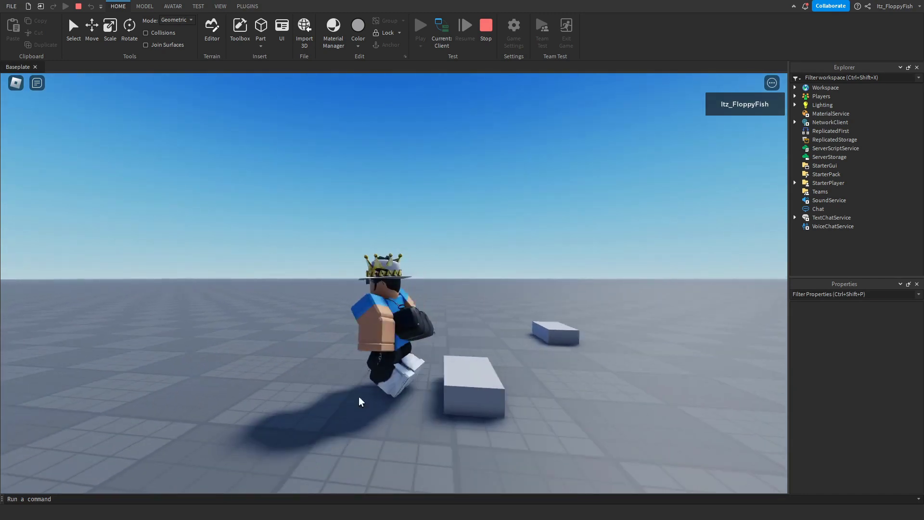
# Step: Return the character to the prompt part, trigger the prompt once more, and walk around both parts to check the behavior
pyautogui.press('d')
pyautogui.press('s')
pyautogui.moveTo(428, 400); pyautogui.dragTo(429, 399, button='right')
pyautogui.press('d')
pyautogui.press('e')
pyautogui.press('w')
pyautogui.press('a')
pyautogui.press('s')
pyautogui.press('d')
pyautogui.press('s')
pyautogui.press('a')
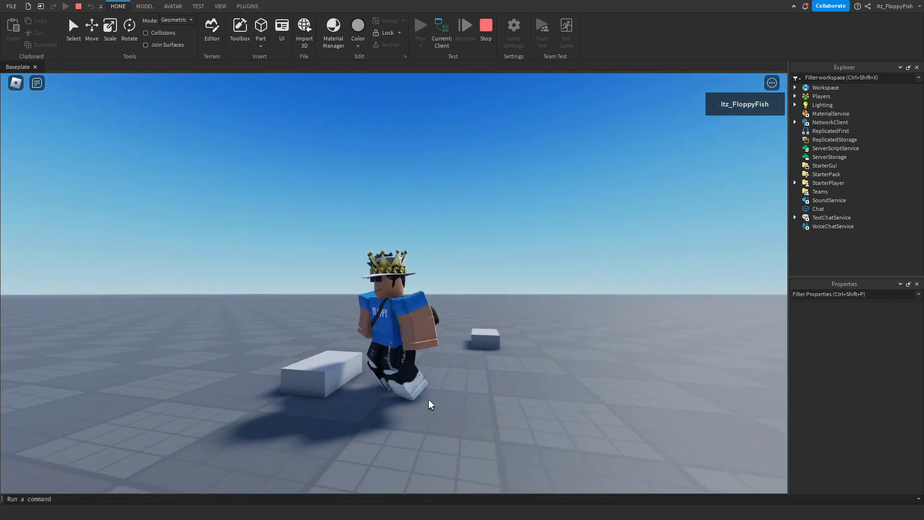